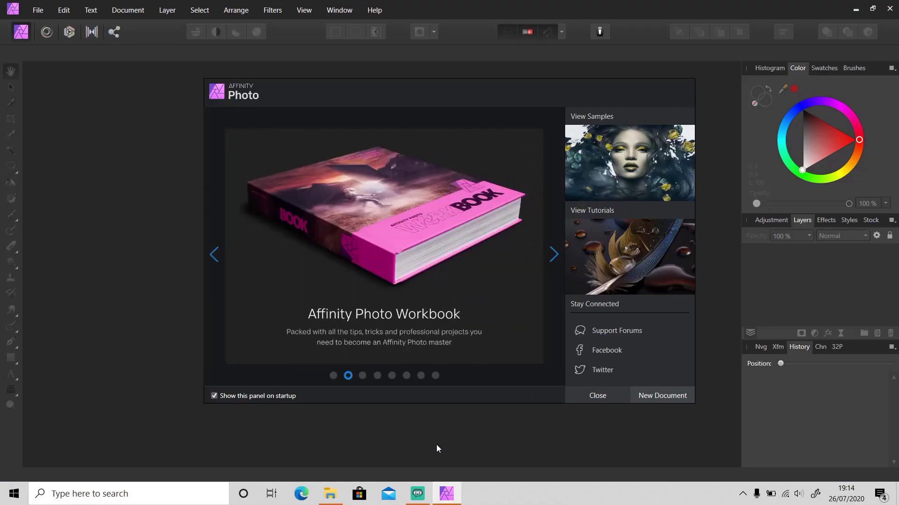
# - Open DSC_0010.NEF and DSC_0007.NEF in Affinity Photo and view the tennis-ball photo
pyautogui.click(326, 497)
pyautogui.moveTo(392, 283); pyautogui.dragTo(320, 223)
pyautogui.moveTo(382, 206); pyautogui.dragTo(843, 451)
pyautogui.click(643, 24)
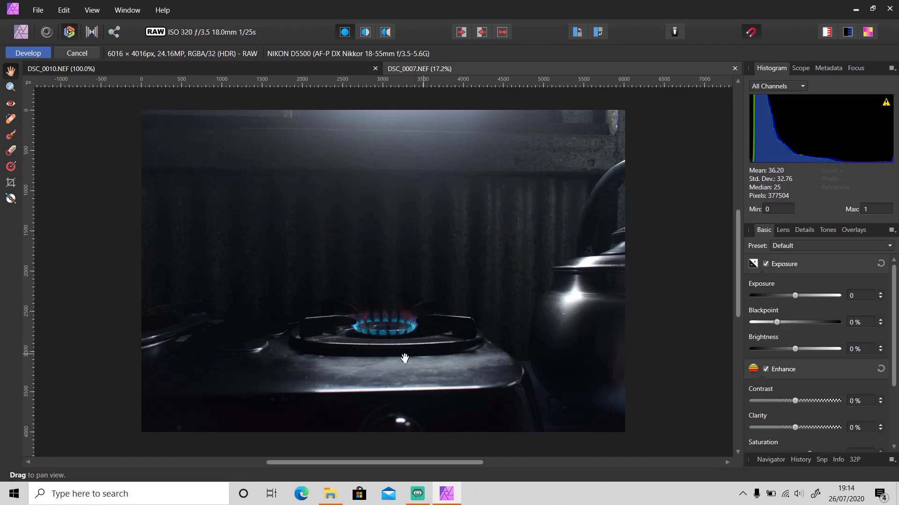
pyautogui.click(196, 69)
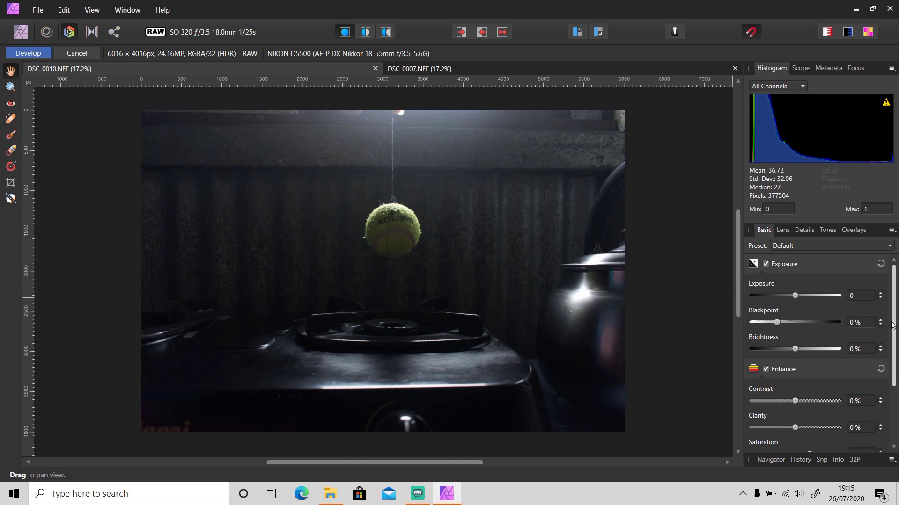
# - Enable Shadows & Highlights, lifting shadows to 25% and pulling highlights to -30%
pyautogui.scroll(-5, 873, 355)
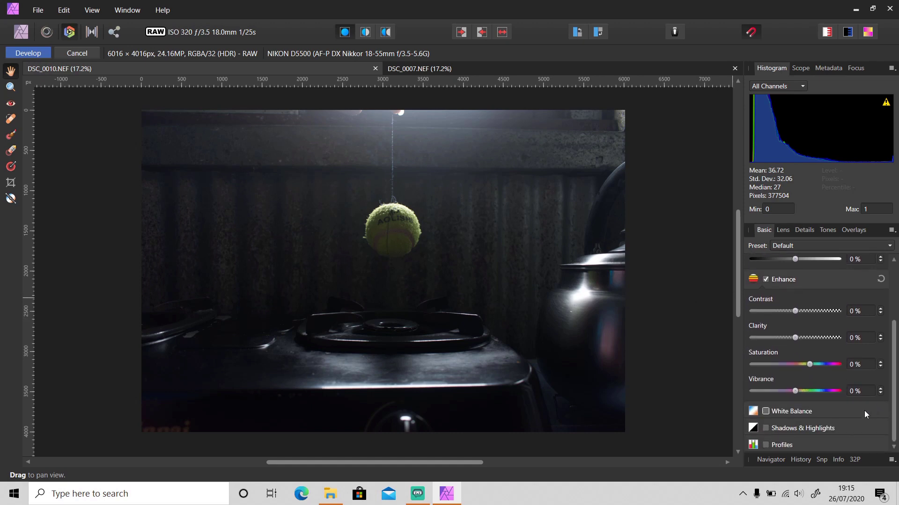
pyautogui.click(822, 429)
pyautogui.scroll(-2, 895, 432)
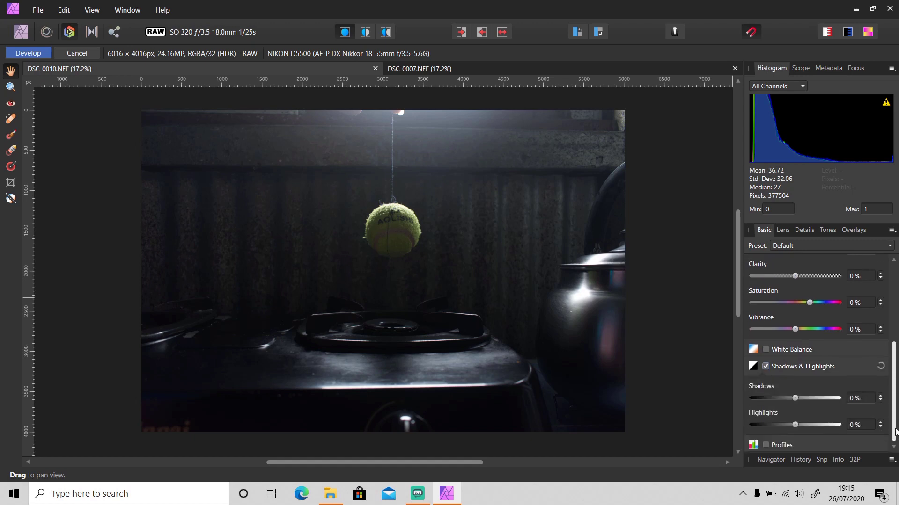
pyautogui.scroll(-3, 854, 427)
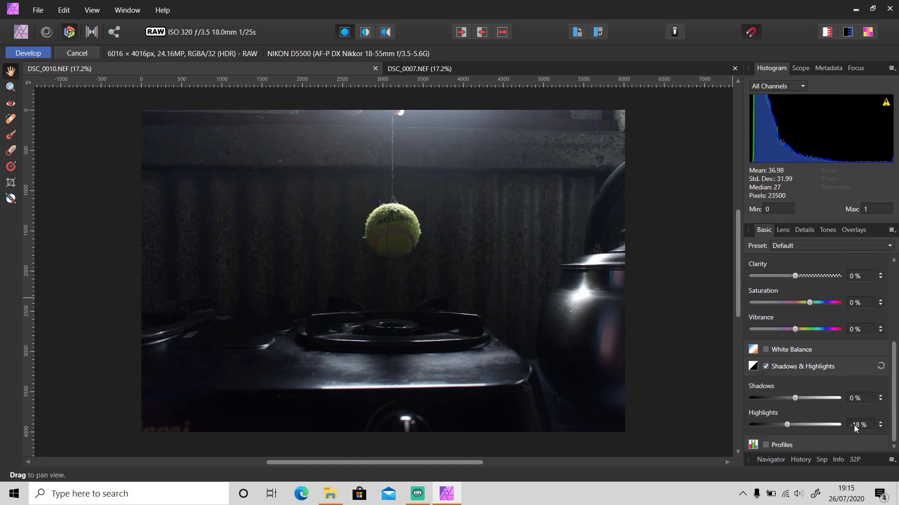
pyautogui.scroll(-6, 854, 427)
pyautogui.scroll(14, 854, 402)
pyautogui.moveTo(891, 351); pyautogui.dragTo(892, 293)
# - Set Blackpoint -3%, Brightness -5%, Enhance sliders to 10%, and enable Noise Reduction in Details
pyautogui.scroll(-4, 859, 288)
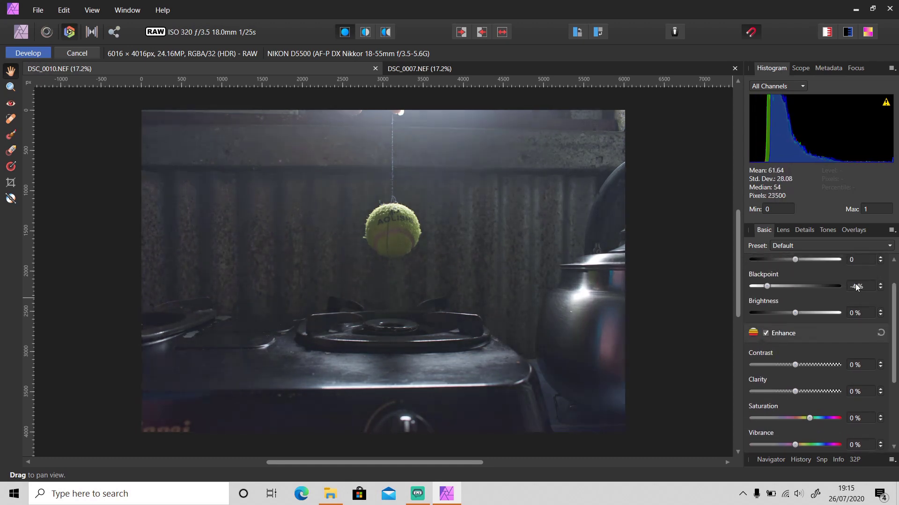
pyautogui.scroll(1, 860, 290)
pyautogui.scroll(-5, 856, 312)
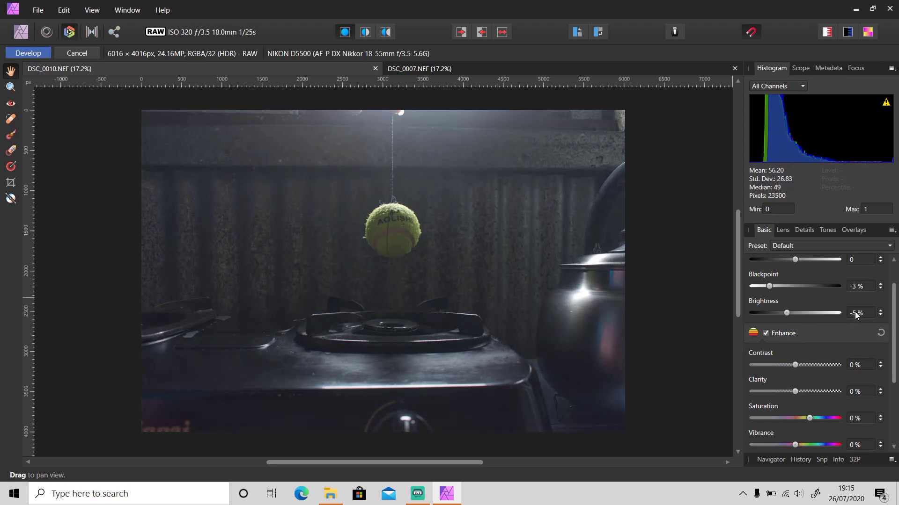
pyautogui.scroll(10, 856, 366)
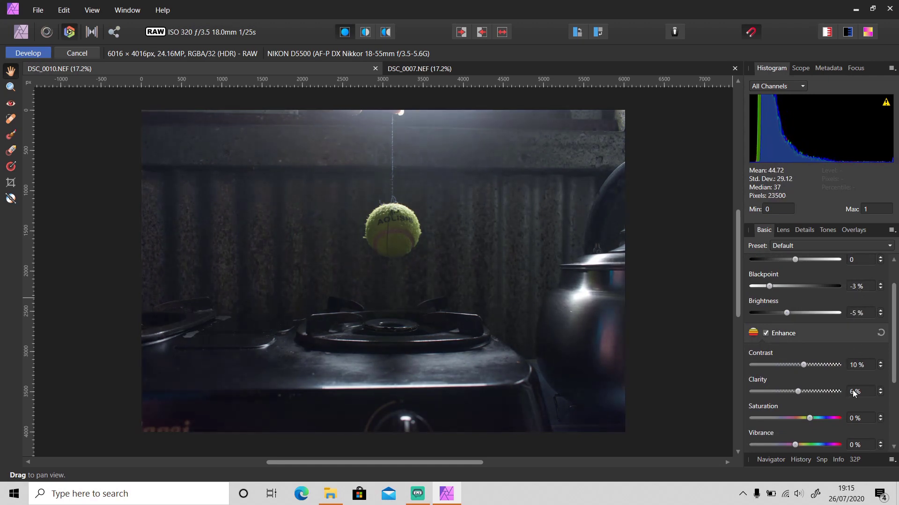
pyautogui.moveTo(891, 374); pyautogui.dragTo(892, 429)
pyautogui.scroll(4, 852, 313)
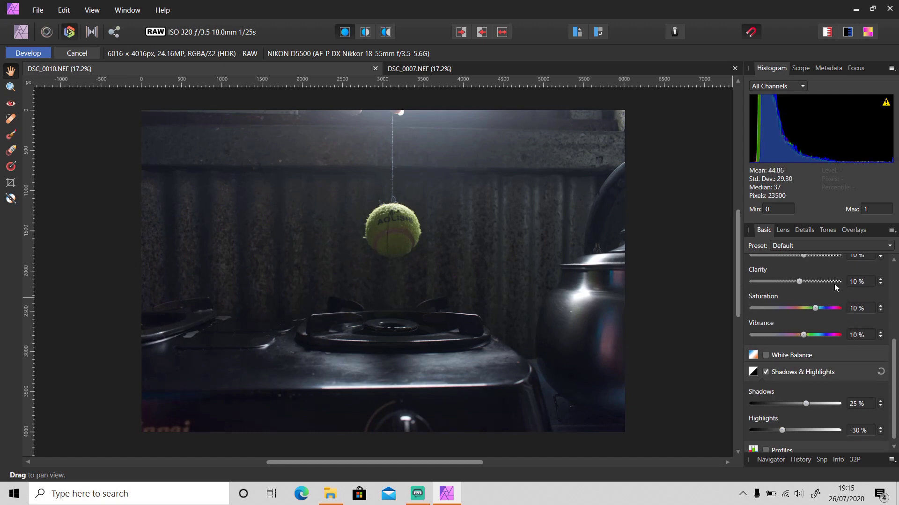
pyautogui.click(783, 230)
pyautogui.click(805, 230)
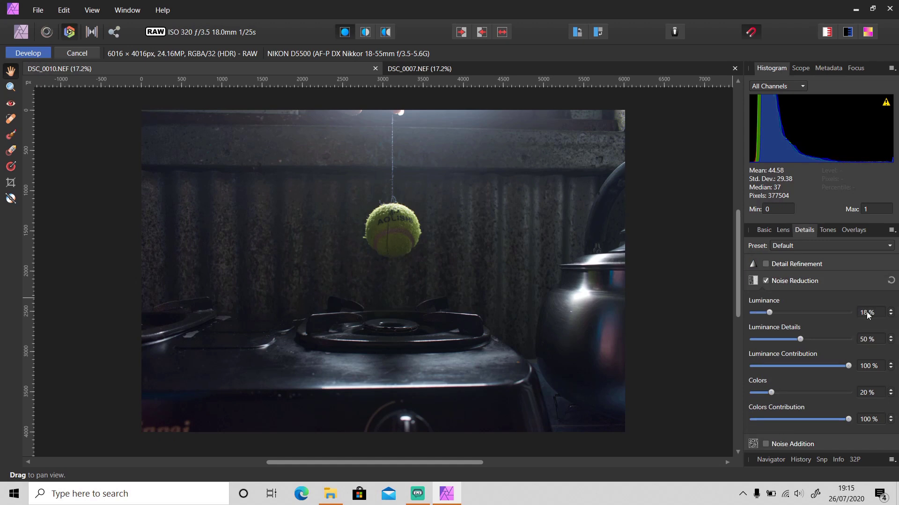
# - Enable Curves in the Tones tab with a gentle two-point curve that lifts the shadows
pyautogui.click(827, 231)
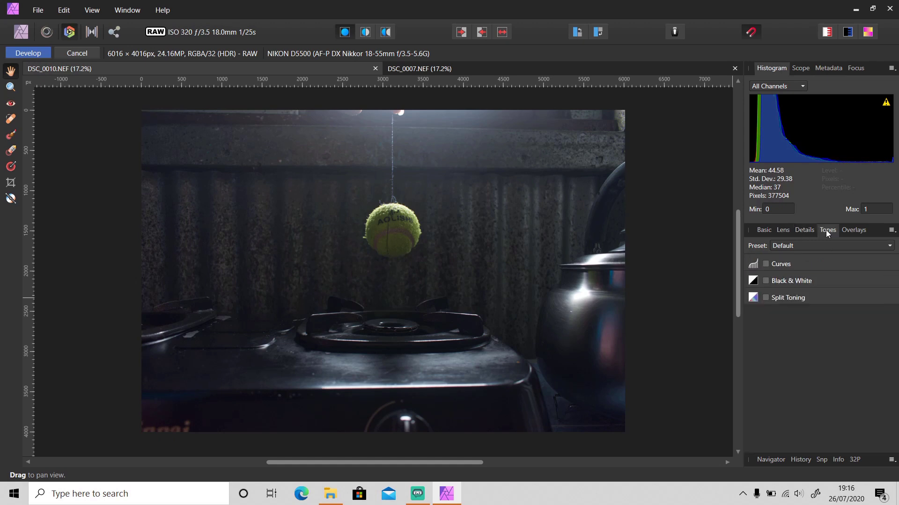
pyautogui.click(787, 268)
pyautogui.moveTo(852, 312); pyautogui.dragTo(853, 318)
pyautogui.moveTo(794, 376); pyautogui.dragTo(791, 379)
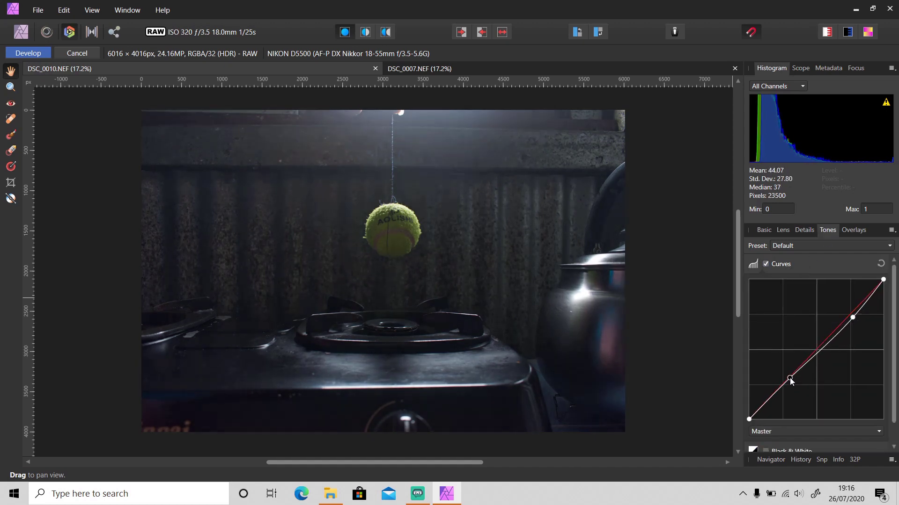
pyautogui.moveTo(853, 317); pyautogui.dragTo(853, 320)
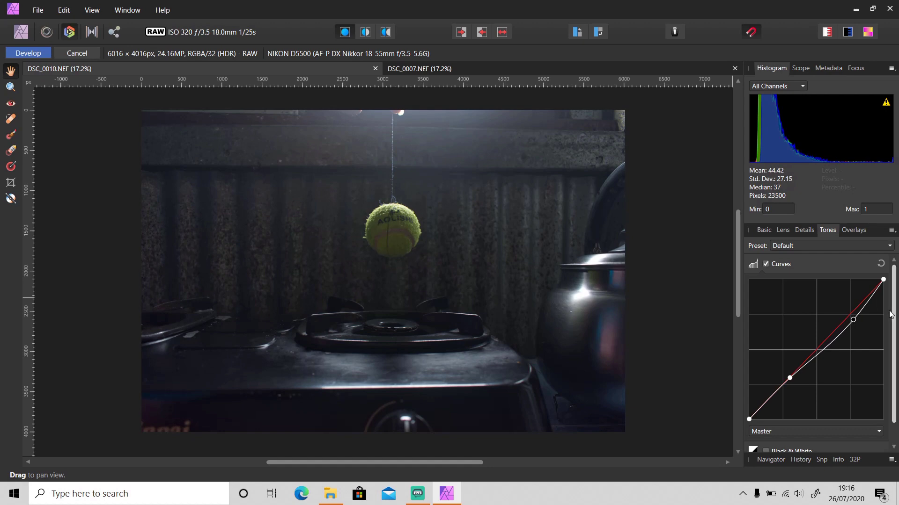
# - Enable Split Toning with highlights hue 41.3° at 10% and shadows hue 68.9° at 5%
pyautogui.scroll(-1, 857, 379)
pyautogui.click(766, 445)
pyautogui.scroll(-5, 847, 386)
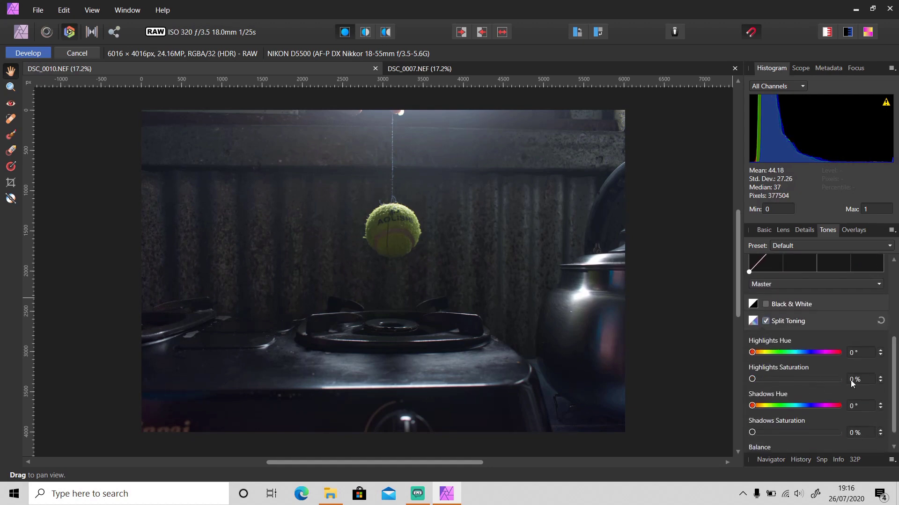
pyautogui.scroll(4, 854, 381)
pyautogui.click(762, 352)
pyautogui.scroll(-1, 856, 420)
pyautogui.scroll(4, 856, 420)
pyautogui.scroll(1, 857, 420)
pyautogui.moveTo(765, 388); pyautogui.dragTo(768, 392)
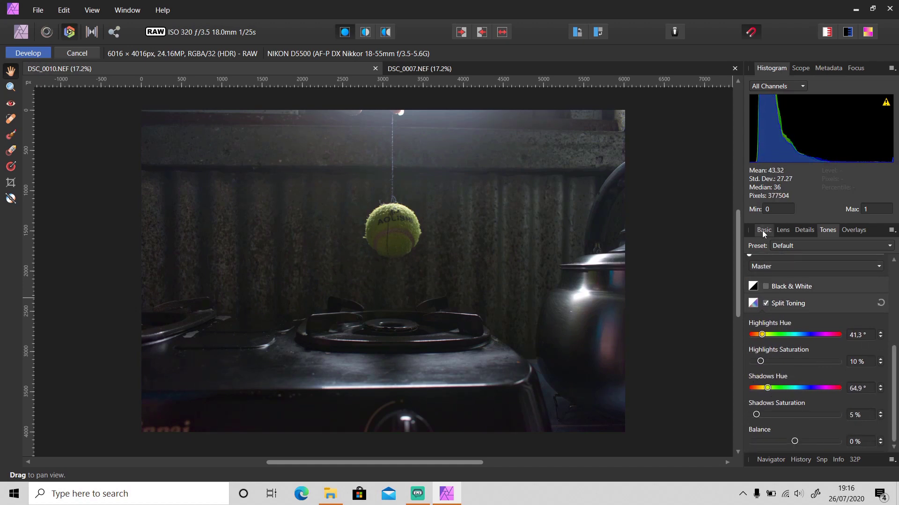
pyautogui.click(768, 391)
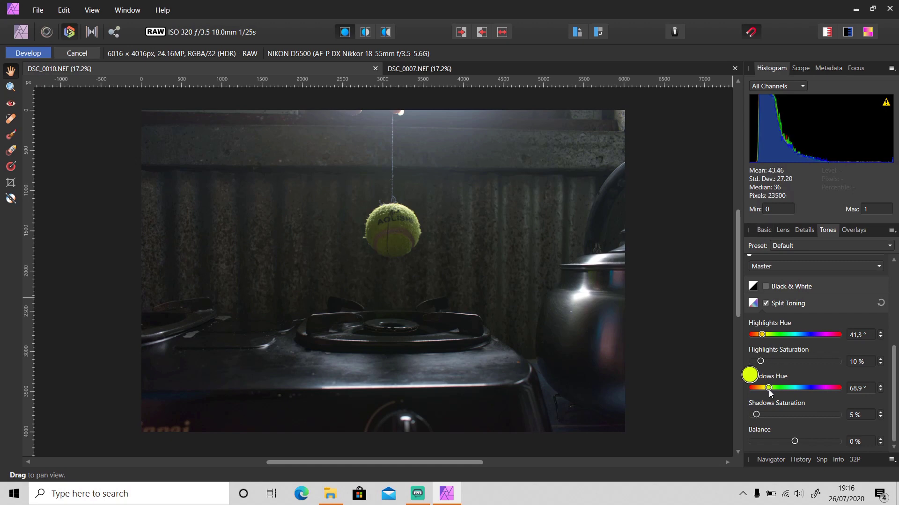
pyautogui.click(764, 230)
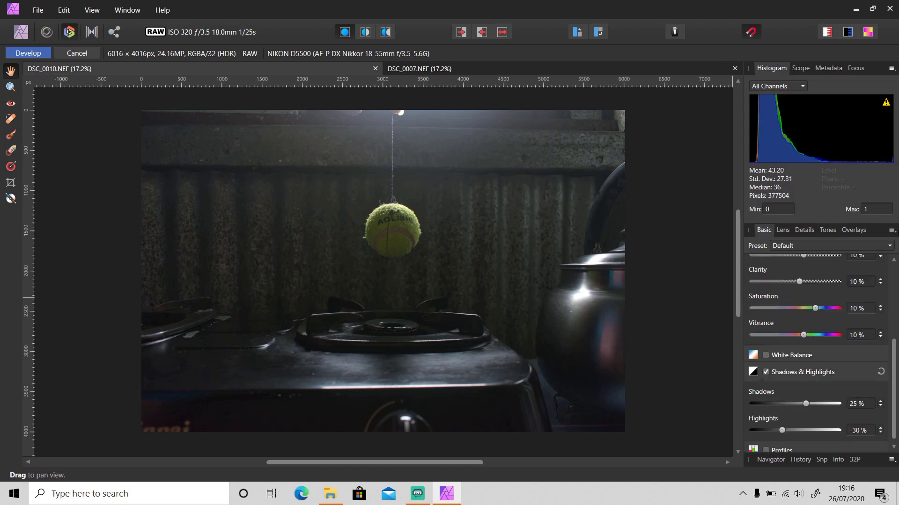
# - Save the raw settings as a preset named 'Floating' and develop the tennis-ball photo
pyautogui.click(891, 230)
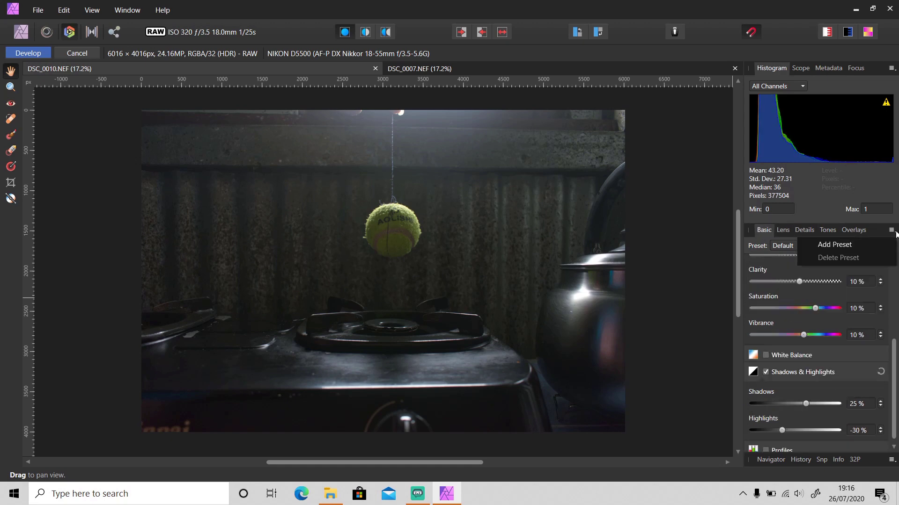
pyautogui.click(868, 244)
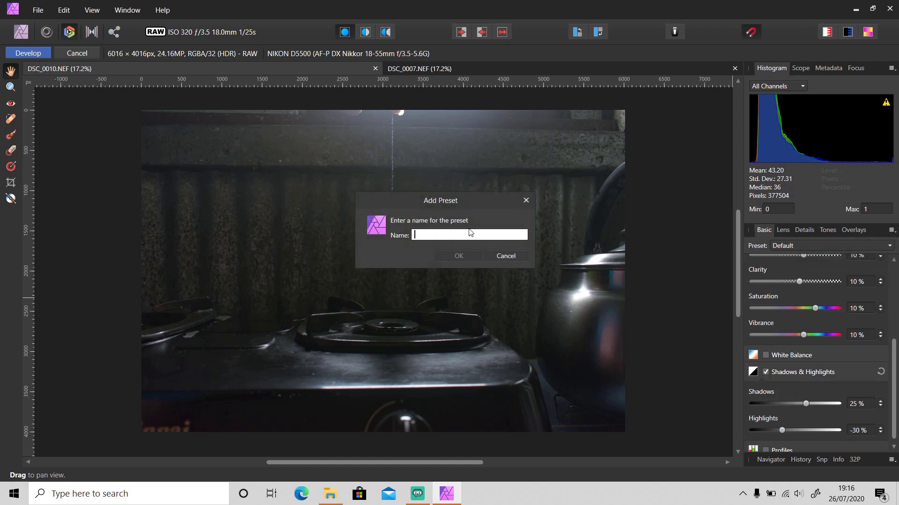
pyautogui.write('Floating')
pyautogui.press('Return')
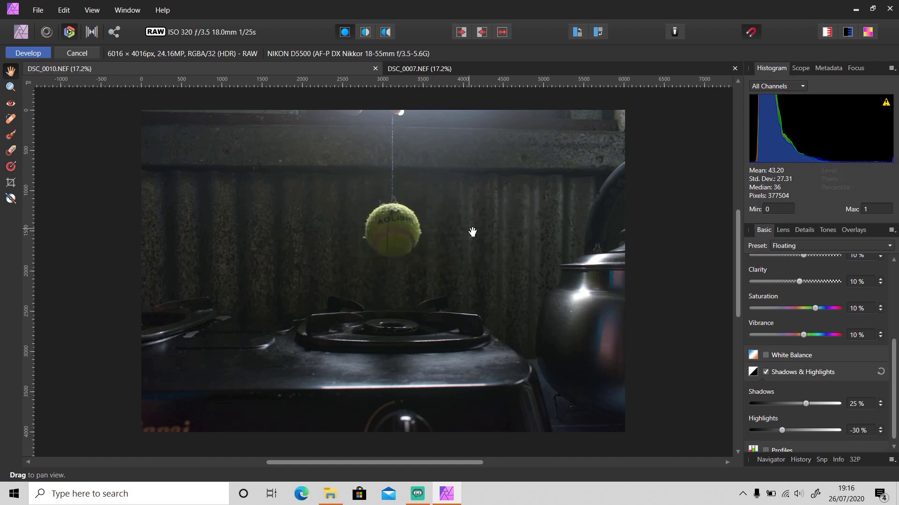
pyautogui.click(35, 56)
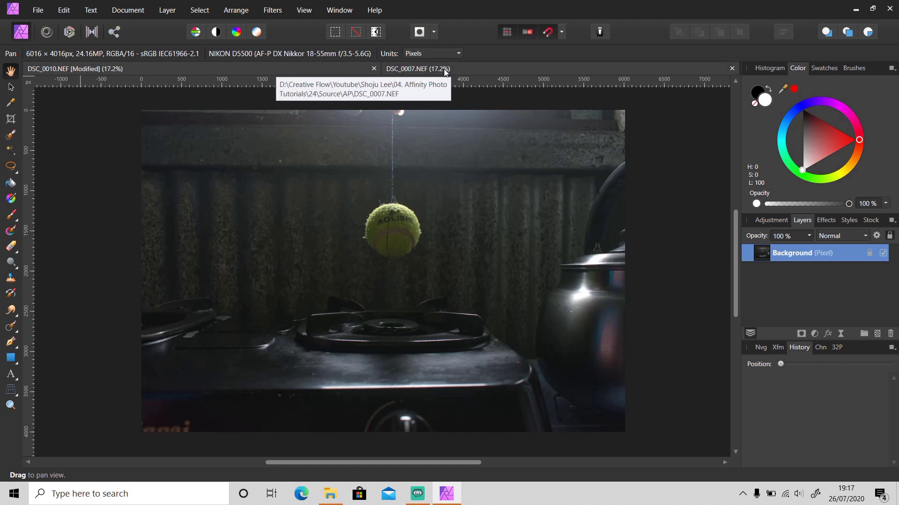
# - Apply the Floating preset to DSC_0007.NEF and develop the gas-flame photo
pyautogui.click(445, 69)
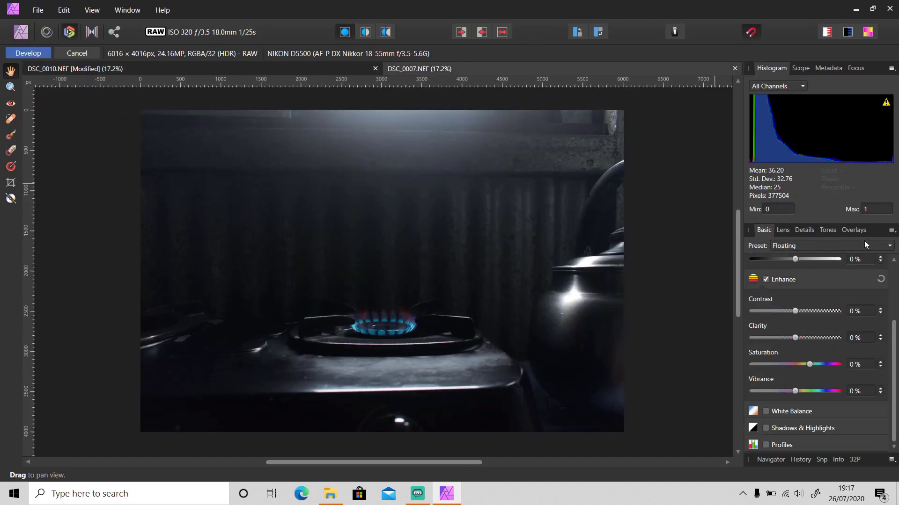
pyautogui.click(840, 246)
pyautogui.click(830, 257)
pyautogui.click(831, 252)
pyautogui.click(830, 284)
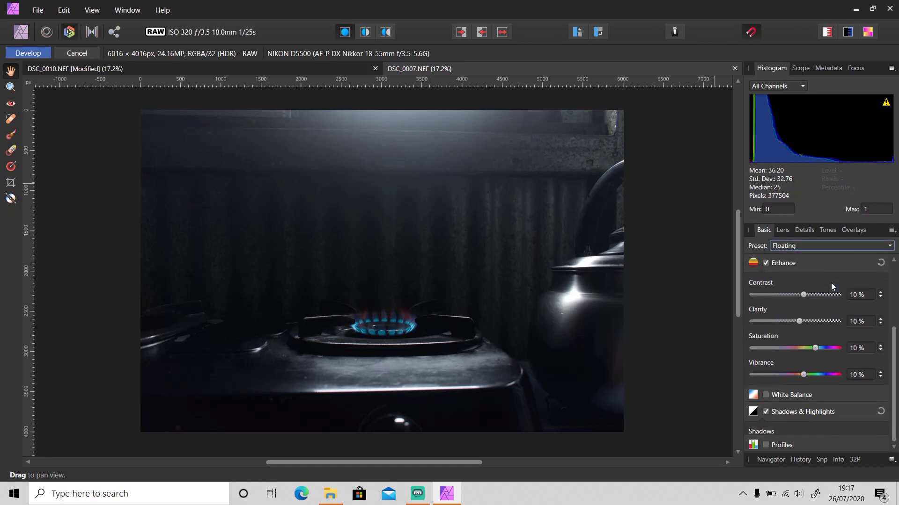
pyautogui.scroll(-1, 830, 283)
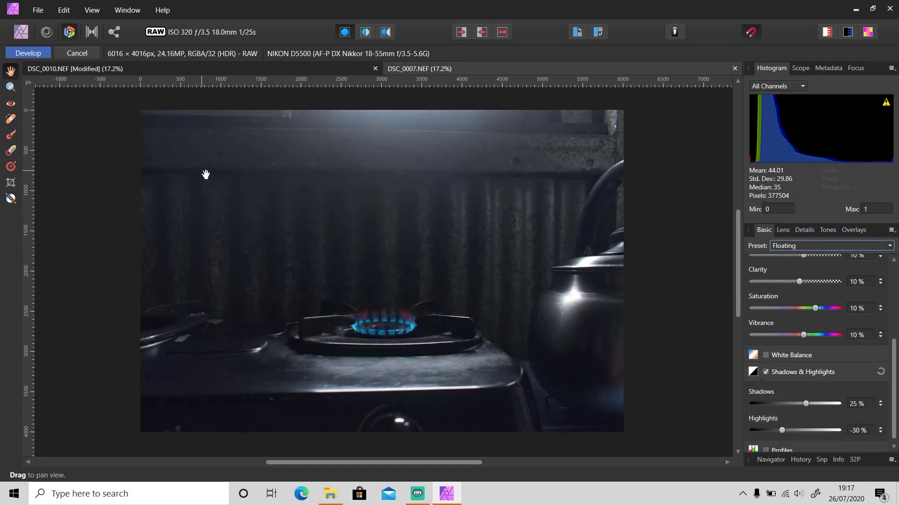
pyautogui.click(20, 53)
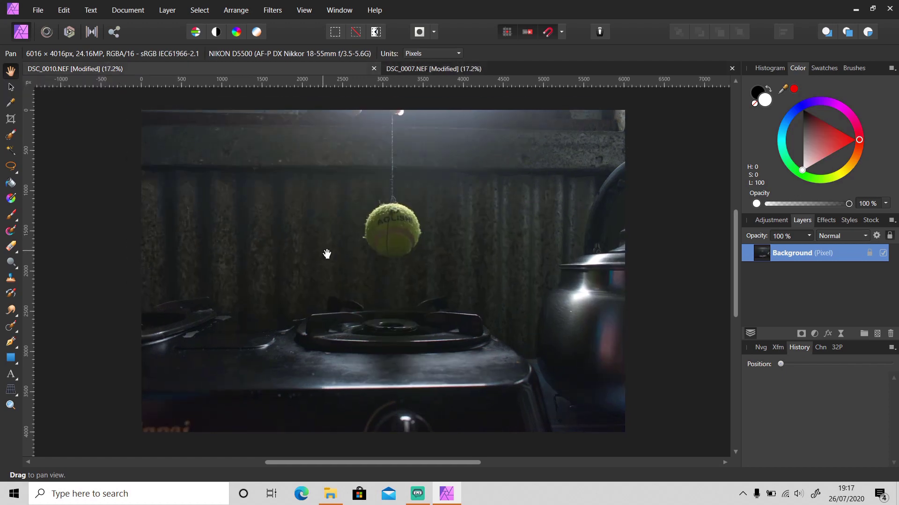
# - Inpaint the string where it meets and runs just above the top of the tennis ball
pyautogui.scroll(5, 398, 234)
pyautogui.moveTo(387, 246); pyautogui.dragTo(381, 285)
pyautogui.scroll(1, 378, 290)
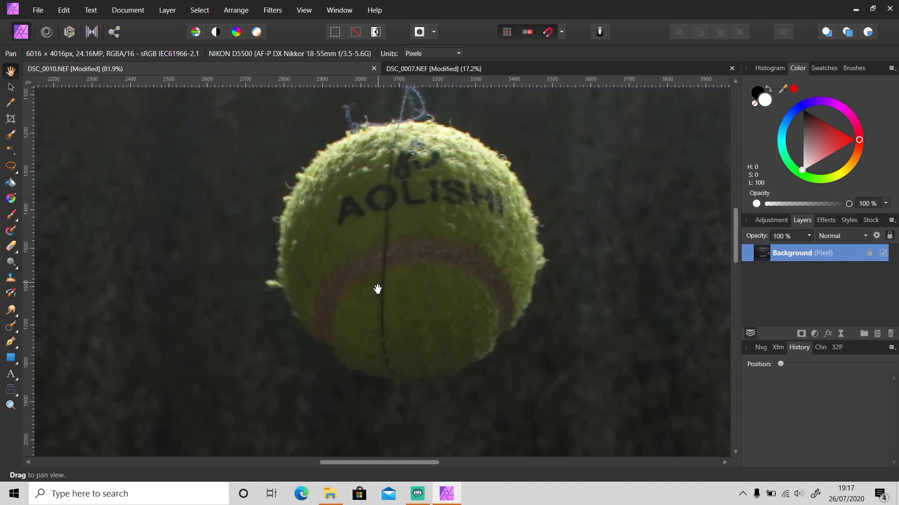
pyautogui.click(14, 327)
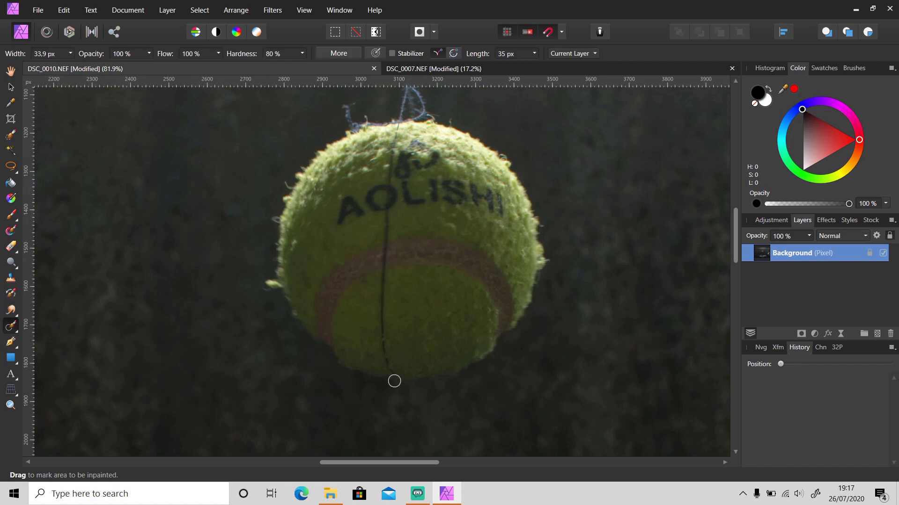
pyautogui.moveTo(394, 376)
pyautogui.mouseDown()
pyautogui.moveTo(379, 317)
pyautogui.moveTo(386, 223)
pyautogui.mouseUp()
pyautogui.scroll(4, 405, 218)
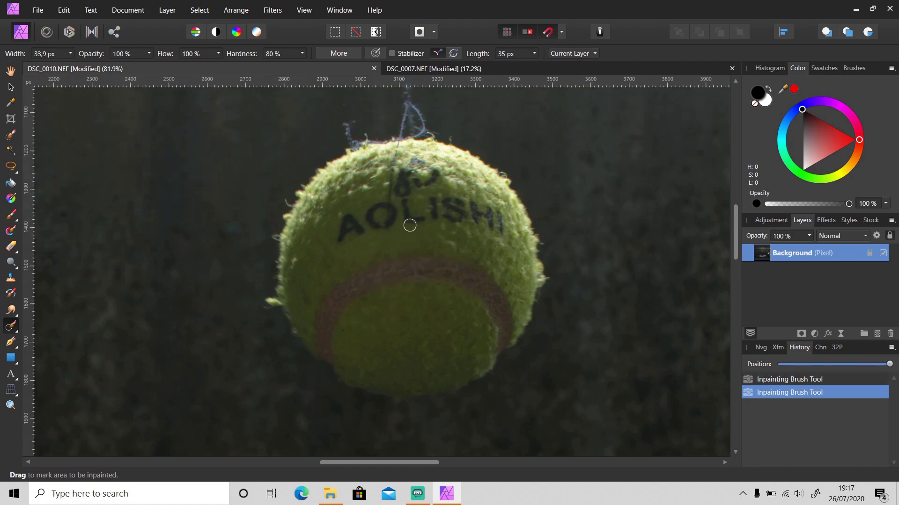
pyautogui.scroll(2, 357, 228)
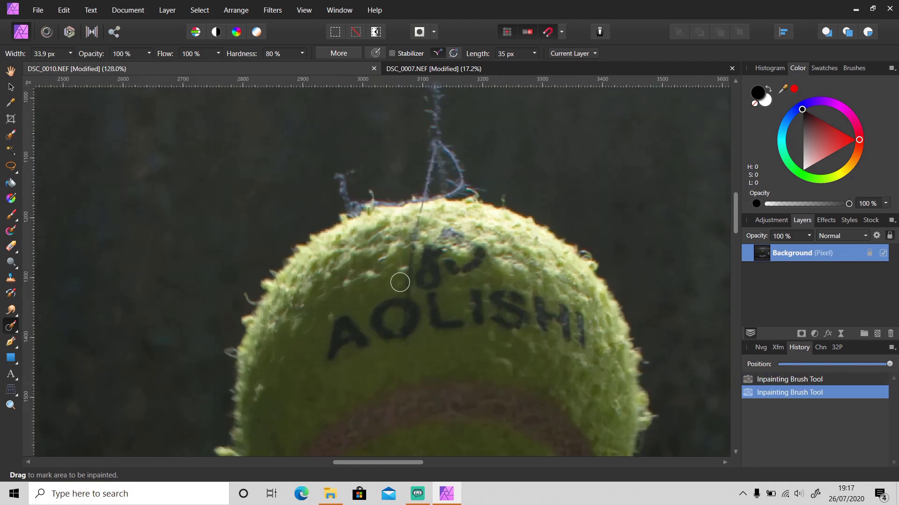
pyautogui.moveTo(403, 286); pyautogui.dragTo(422, 209)
pyautogui.scroll(3, 366, 203)
pyautogui.moveTo(331, 154)
pyautogui.mouseDown()
pyautogui.moveTo(336, 145)
pyautogui.moveTo(331, 209)
pyautogui.moveTo(349, 200)
pyautogui.moveTo(398, 200)
pyautogui.moveTo(391, 213)
pyautogui.moveTo(411, 214)
pyautogui.moveTo(482, 204)
pyautogui.mouseUp()
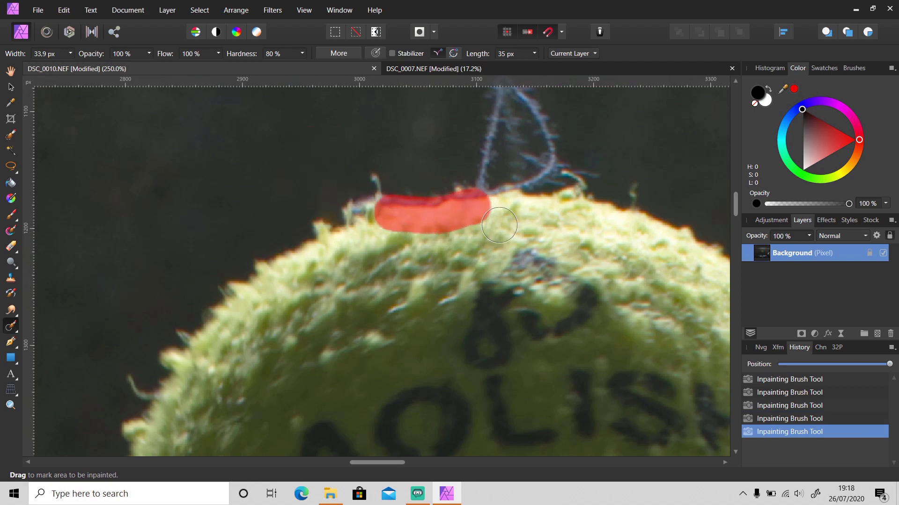
pyautogui.scroll(1, 502, 225)
pyautogui.scroll(2, 501, 224)
pyautogui.moveTo(497, 160)
pyautogui.mouseDown()
pyautogui.moveTo(498, 231)
pyautogui.moveTo(488, 261)
pyautogui.moveTo(541, 255)
pyautogui.moveTo(529, 190)
pyautogui.moveTo(510, 174)
pyautogui.mouseUp()
pyautogui.scroll(1, 514, 247)
pyautogui.moveTo(514, 250); pyautogui.dragTo(526, 289)
pyautogui.scroll(2, 532, 237)
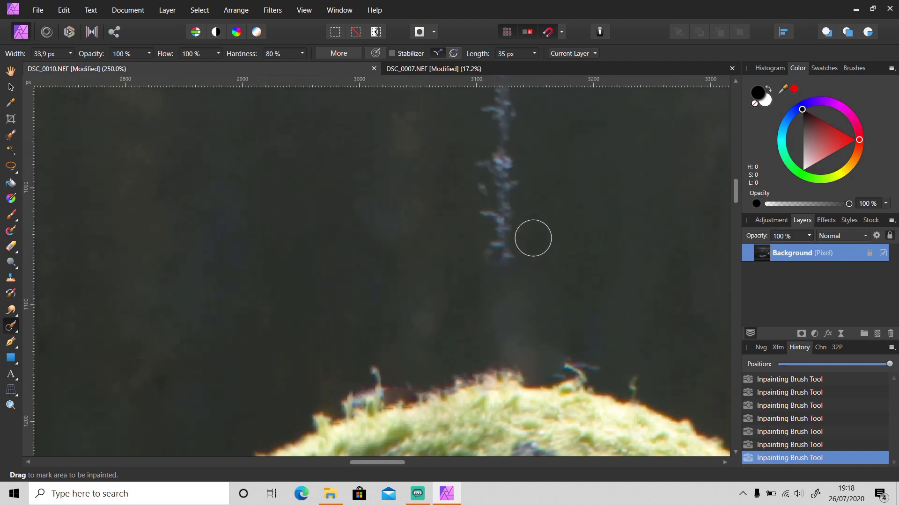
# - Widen the Inpainting Brush to 39 px and paint out the remaining string and top-edge blobs
pyautogui.press(']')
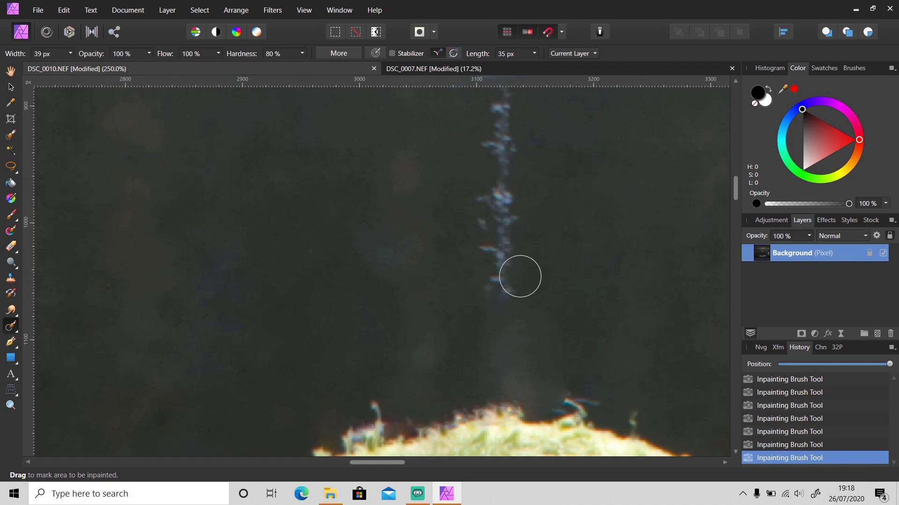
pyautogui.scroll(-2, 496, 266)
pyautogui.moveTo(500, 280)
pyautogui.mouseDown()
pyautogui.moveTo(494, 163)
pyautogui.moveTo(481, 149)
pyautogui.moveTo(503, 137)
pyautogui.moveTo(497, 91)
pyautogui.mouseUp()
pyautogui.scroll(2, 558, 248)
pyautogui.scroll(2, 559, 248)
pyautogui.moveTo(511, 294)
pyautogui.mouseDown()
pyautogui.moveTo(500, 271)
pyautogui.moveTo(498, 233)
pyautogui.moveTo(511, 215)
pyautogui.moveTo(533, 220)
pyautogui.moveTo(515, 215)
pyautogui.moveTo(492, 174)
pyautogui.moveTo(502, 103)
pyautogui.moveTo(496, 134)
pyautogui.mouseUp()
pyautogui.scroll(1, 537, 203)
pyautogui.scroll(6, 537, 204)
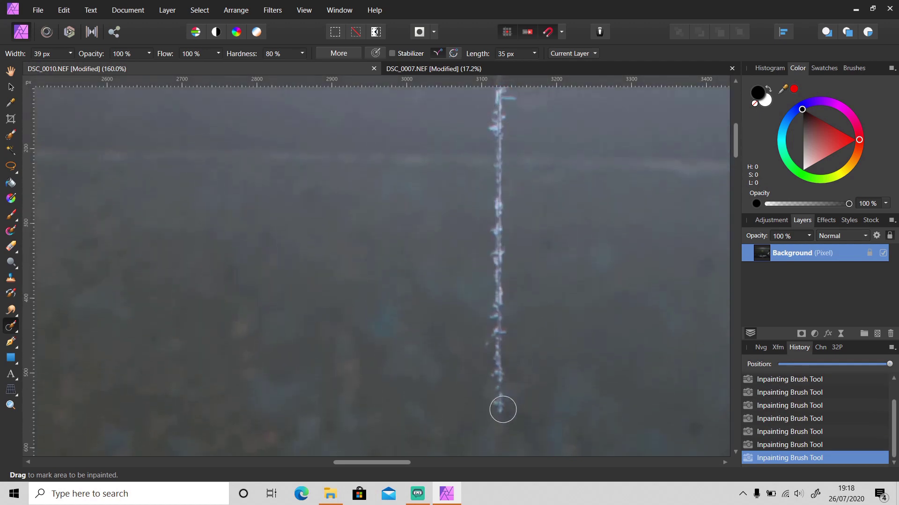
pyautogui.moveTo(502, 409)
pyautogui.mouseDown()
pyautogui.moveTo(492, 195)
pyautogui.moveTo(503, 90)
pyautogui.mouseUp()
pyautogui.scroll(3, 551, 263)
pyautogui.scroll(1, 551, 263)
pyautogui.moveTo(493, 234)
pyautogui.mouseDown()
pyautogui.moveTo(499, 188)
pyautogui.moveTo(481, 161)
pyautogui.moveTo(464, 155)
pyautogui.moveTo(582, 205)
pyautogui.moveTo(598, 178)
pyautogui.moveTo(505, 159)
pyautogui.moveTo(558, 184)
pyautogui.mouseUp()
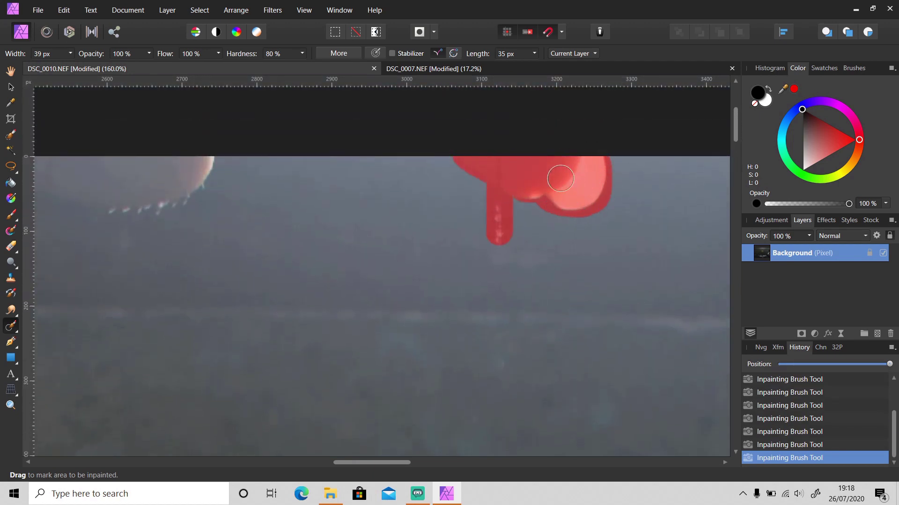
pyautogui.moveTo(394, 463); pyautogui.dragTo(361, 465)
pyautogui.moveTo(201, 158)
pyautogui.mouseDown()
pyautogui.moveTo(461, 155)
pyautogui.moveTo(467, 172)
pyautogui.moveTo(408, 205)
pyautogui.moveTo(258, 172)
pyautogui.moveTo(433, 172)
pyautogui.moveTo(342, 184)
pyautogui.moveTo(426, 199)
pyautogui.mouseUp()
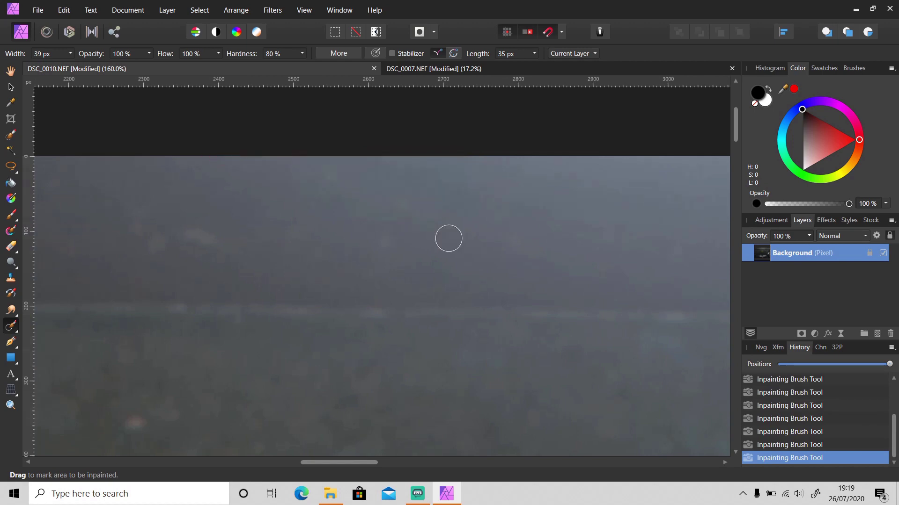
pyautogui.scroll(-10, 449, 238)
# - Paste the gas-flame image into DSC_0010 as a layer beneath the tennis-ball layer
pyautogui.scroll(-2, 542, 346)
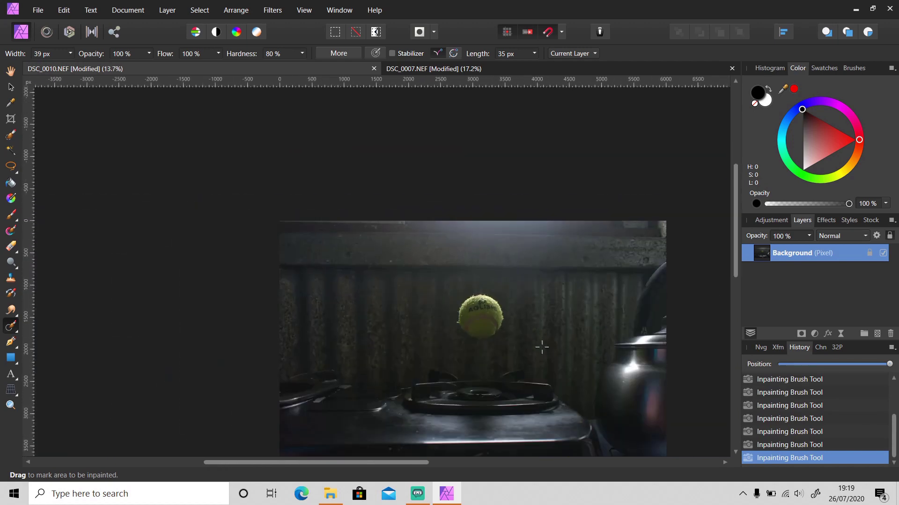
pyautogui.moveTo(411, 462); pyautogui.dragTo(489, 462)
pyautogui.scroll(2, 397, 256)
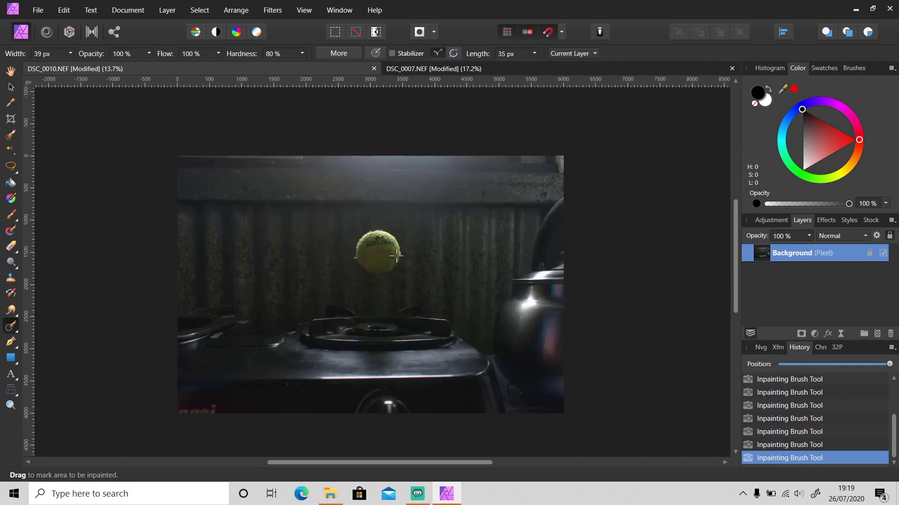
pyautogui.click(453, 70)
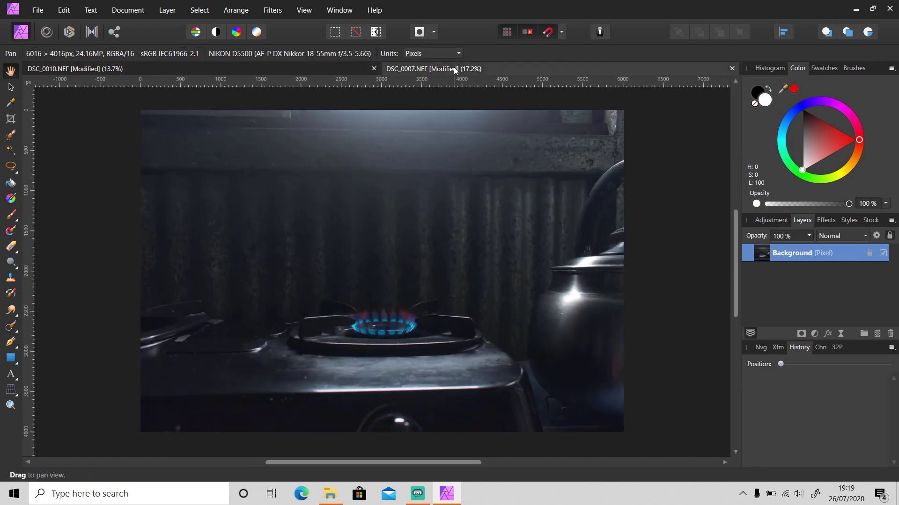
pyautogui.click(234, 68)
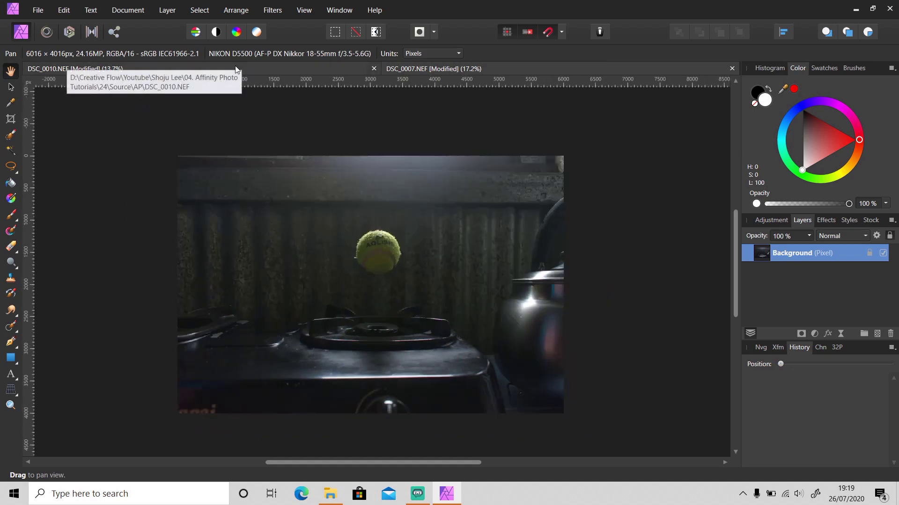
pyautogui.hotkey('ctrl', 'v')
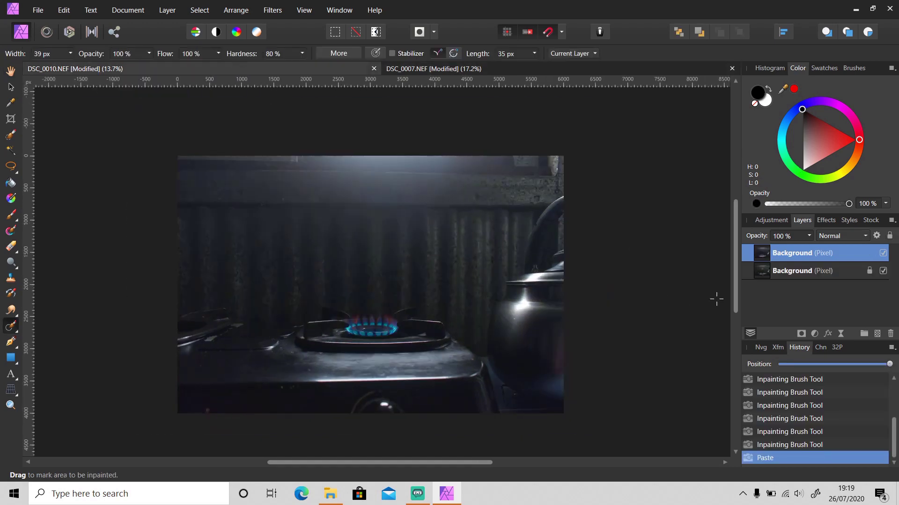
pyautogui.moveTo(790, 254); pyautogui.dragTo(792, 291)
# - Fade the tennis-ball layer to 15% opacity and nudge the flame layer right and up to align
pyautogui.scroll(1, 407, 299)
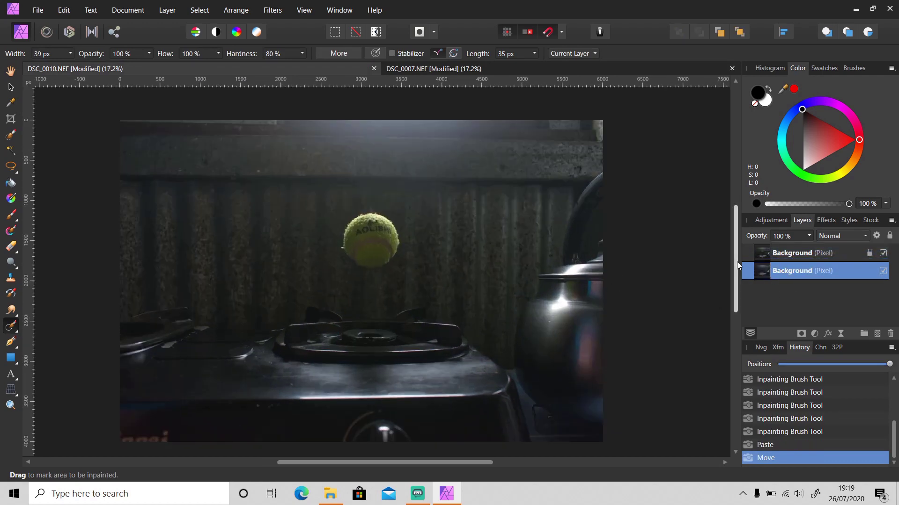
pyautogui.click(792, 253)
pyautogui.click(807, 237)
pyautogui.moveTo(808, 244); pyautogui.dragTo(742, 249)
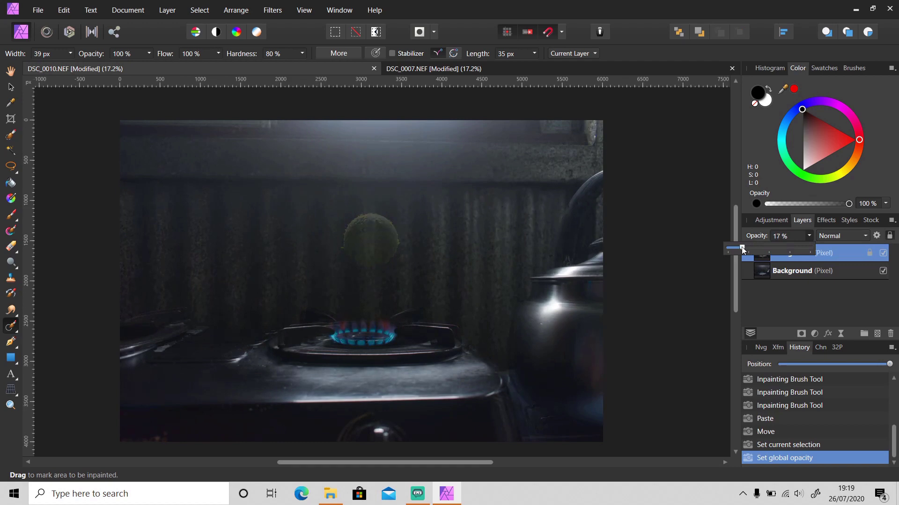
pyautogui.click(793, 270)
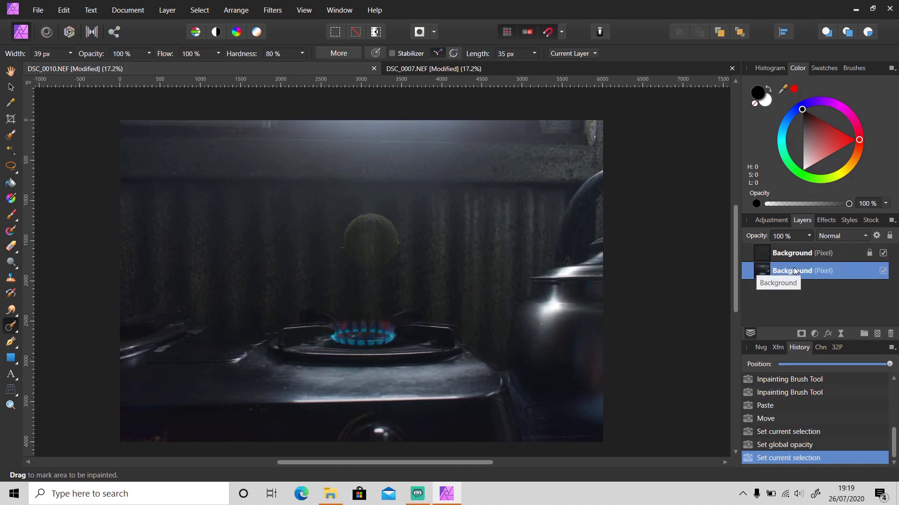
pyautogui.press('v')
pyautogui.press('x')
pyautogui.hotkey('shift', 'Right')
pyautogui.hotkey('shift', 'Right')
pyautogui.hotkey('shift', 'Right')
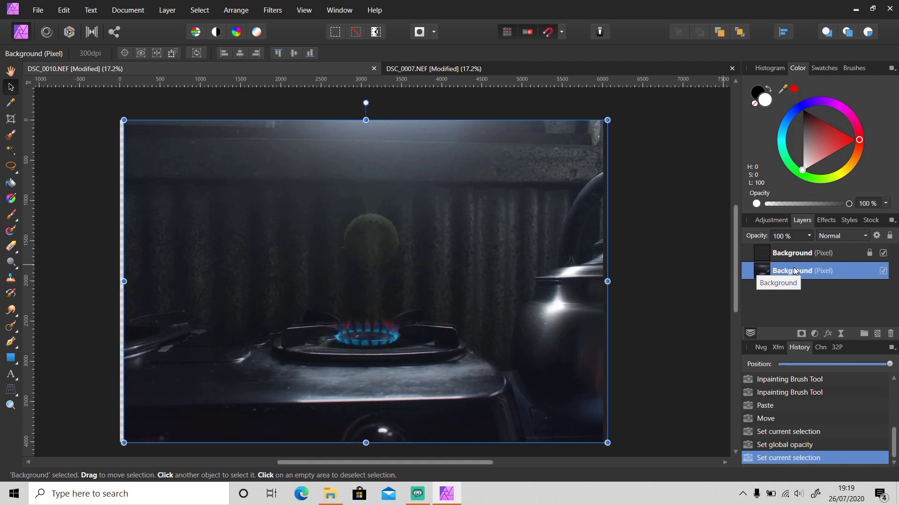
pyautogui.scroll(5, 388, 328)
pyautogui.hotkey('shift', 'Up')
pyautogui.hotkey('shift', 'Up')
pyautogui.hotkey('shift', 'Up')
pyautogui.hotkey('shift', 'Up')
pyautogui.hotkey('shift', 'Right')
pyautogui.hotkey('shift', 'Right')
pyautogui.hotkey('shift', 'Right')
pyautogui.hotkey('shift', 'Right')
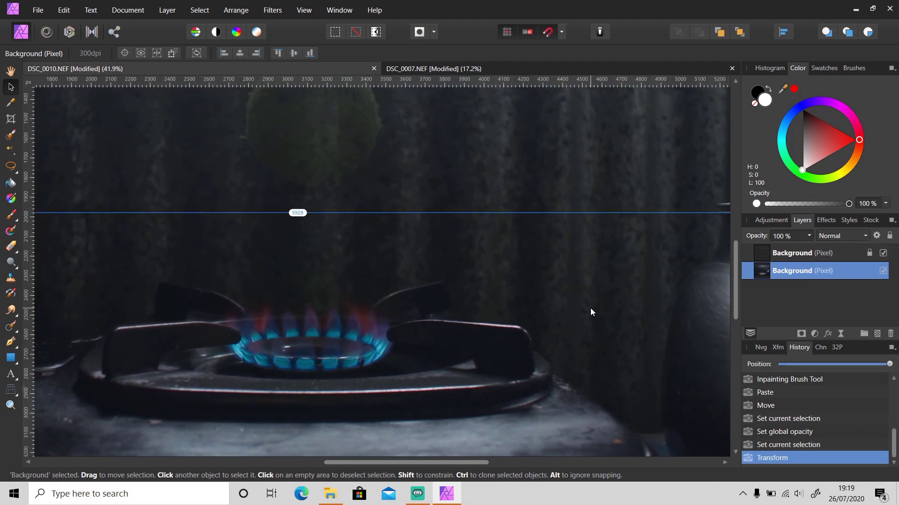
# - Restore the tennis-ball layer to 100% opacity and select it
pyautogui.click(806, 252)
pyautogui.click(808, 236)
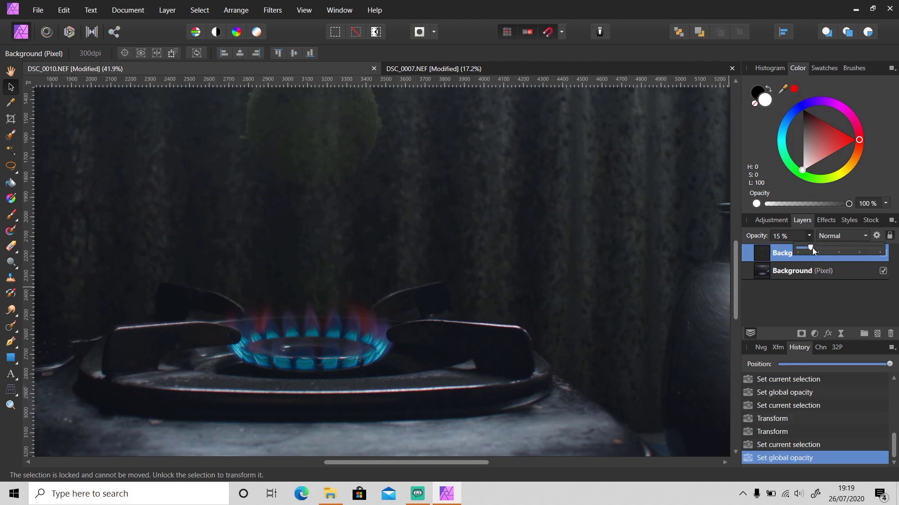
pyautogui.moveTo(813, 248); pyautogui.dragTo(888, 252)
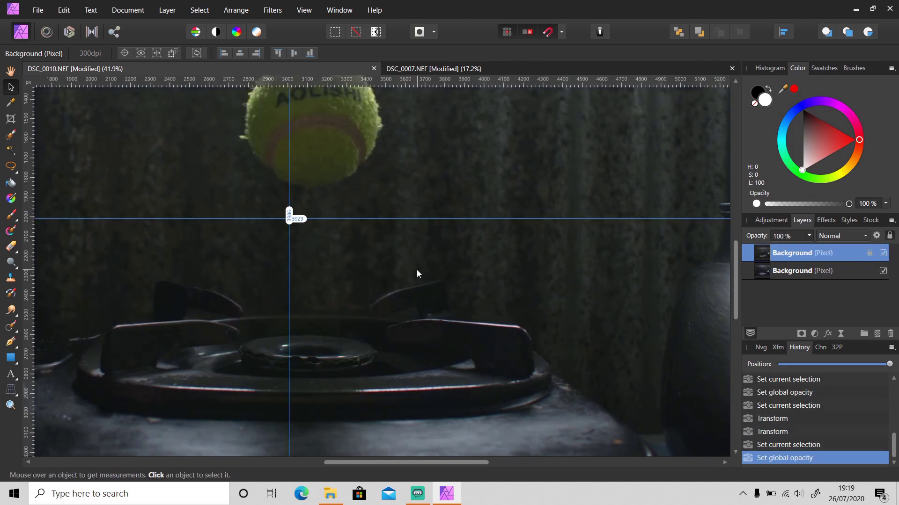
pyautogui.scroll(-4, 416, 270)
pyautogui.click(160, 217)
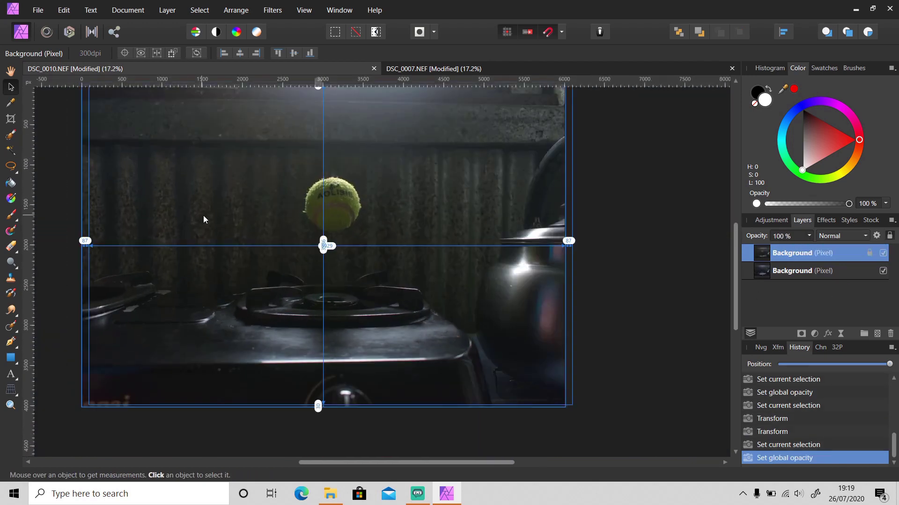
# - Add a mask to the tennis-ball layer and paint black over the burner to reveal the blue flame
pyautogui.click(801, 333)
pyautogui.press('b')
pyautogui.moveTo(303, 294)
pyautogui.mouseDown()
pyautogui.moveTo(349, 290)
pyautogui.moveTo(305, 294)
pyautogui.moveTo(352, 298)
pyautogui.moveTo(359, 290)
pyautogui.moveTo(311, 298)
pyautogui.mouseUp()
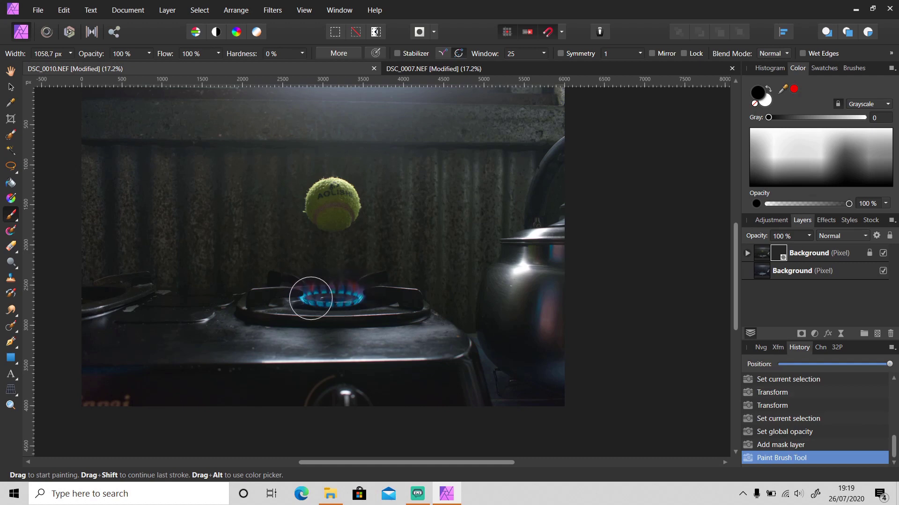
pyautogui.scroll(-1, 308, 316)
pyautogui.moveTo(391, 463); pyautogui.dragTo(370, 463)
pyautogui.scroll(1, 321, 275)
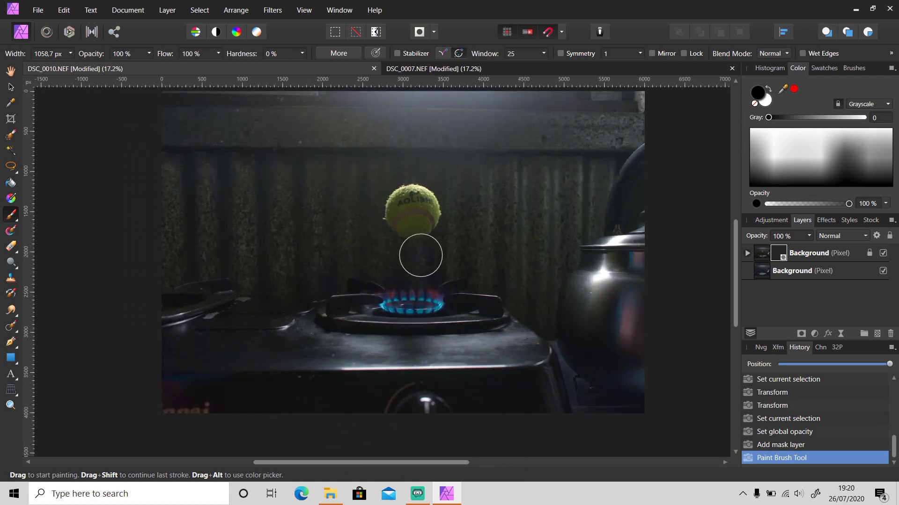
pyautogui.scroll(1, 420, 256)
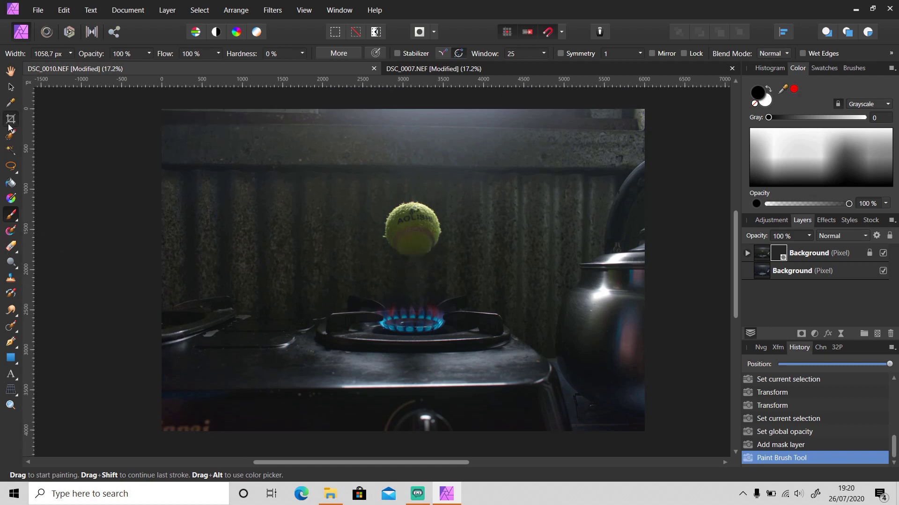
pyautogui.click(9, 123)
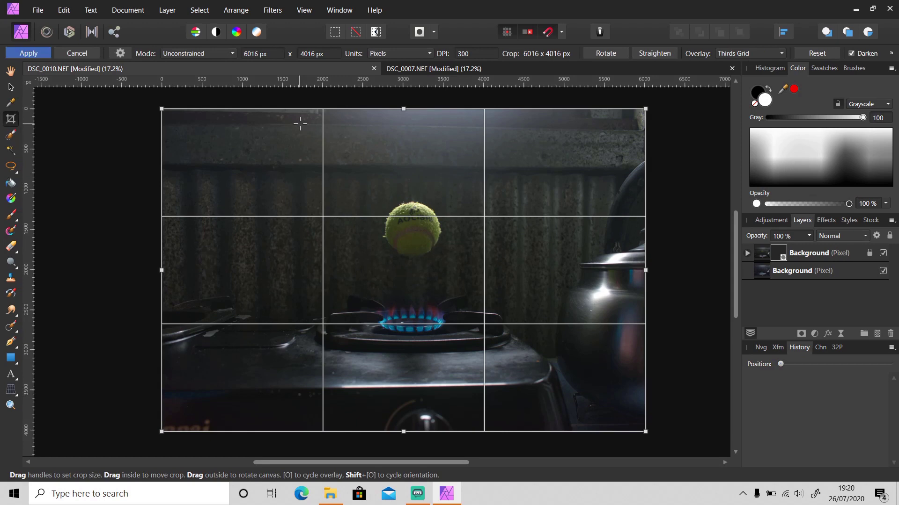
# - Level the image with a straighten line across the scene and rotate it slightly under the crop
pyautogui.click(657, 54)
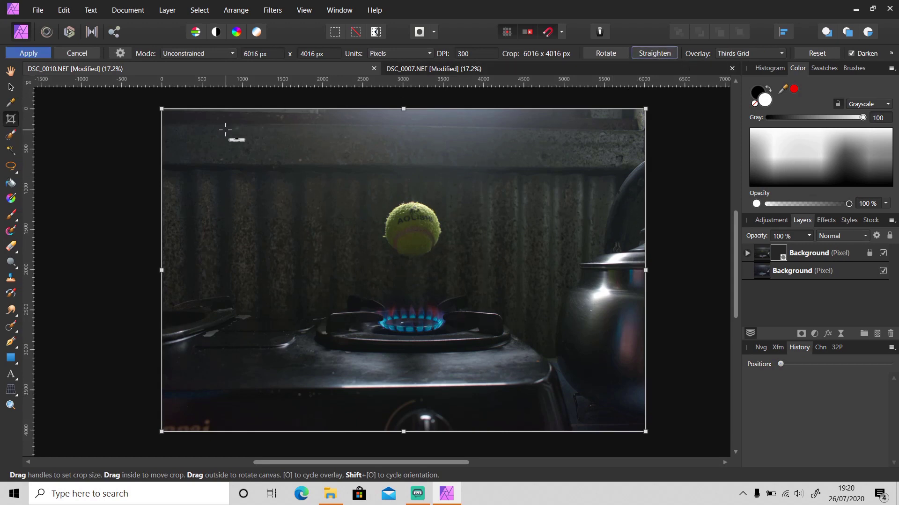
pyautogui.moveTo(282, 124); pyautogui.dragTo(500, 126)
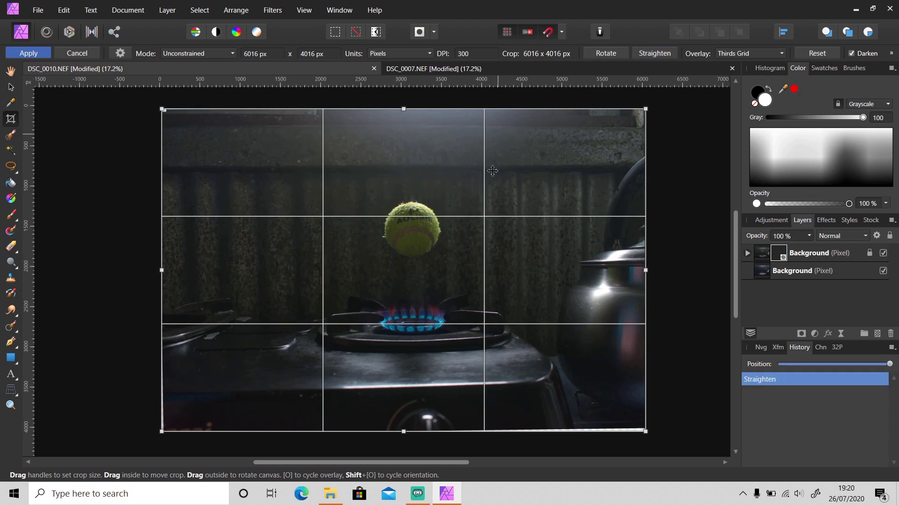
pyautogui.moveTo(646, 431); pyautogui.dragTo(624, 396)
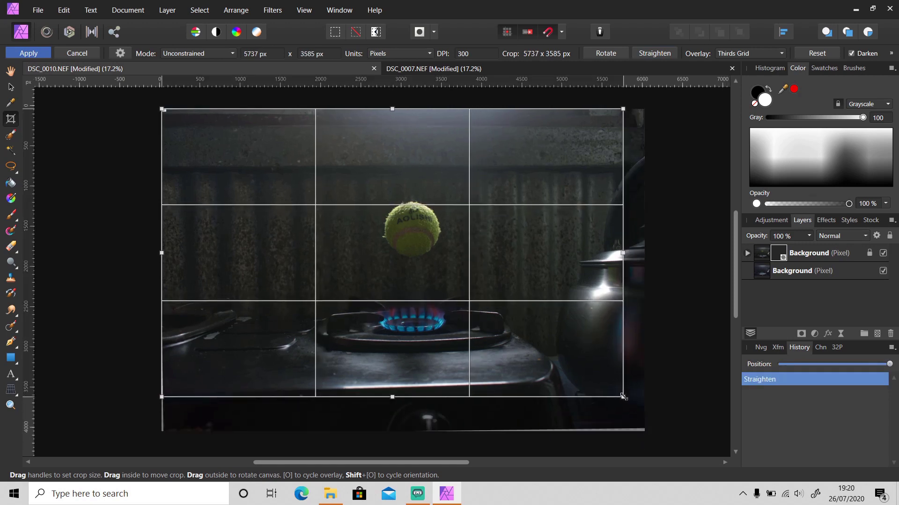
pyautogui.moveTo(641, 102)
pyautogui.mouseDown()
pyautogui.moveTo(645, 108)
pyautogui.moveTo(639, 98)
pyautogui.mouseUp()
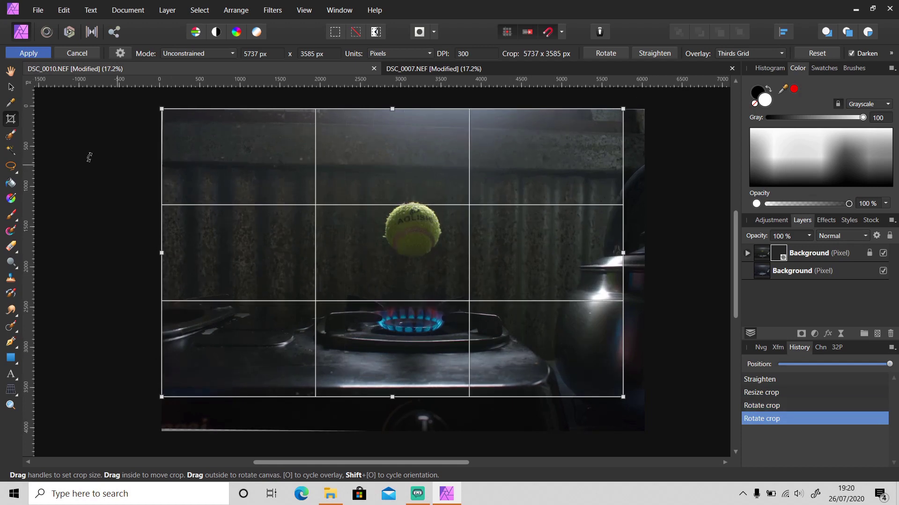
# - Trim the crop edges to 4969 × 3061 px and apply the crop
pyautogui.moveTo(161, 108); pyautogui.dragTo(206, 150)
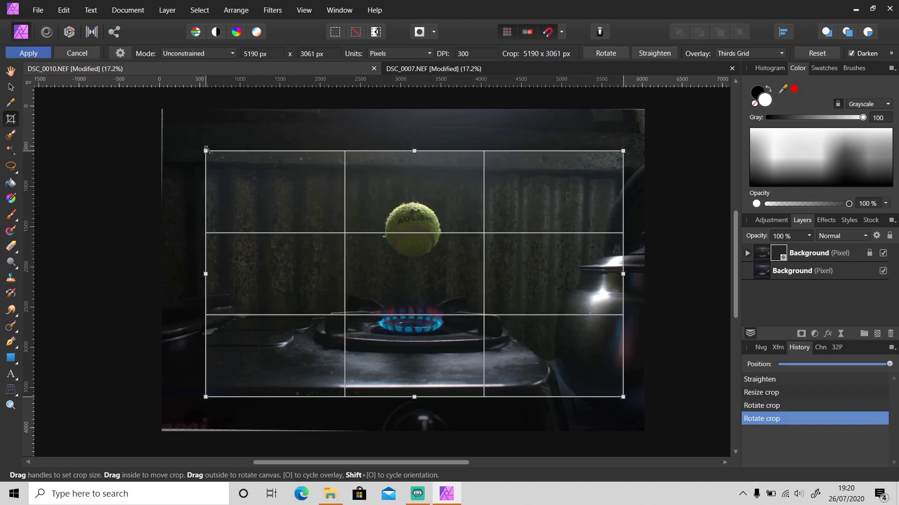
pyautogui.moveTo(207, 150); pyautogui.dragTo(206, 150)
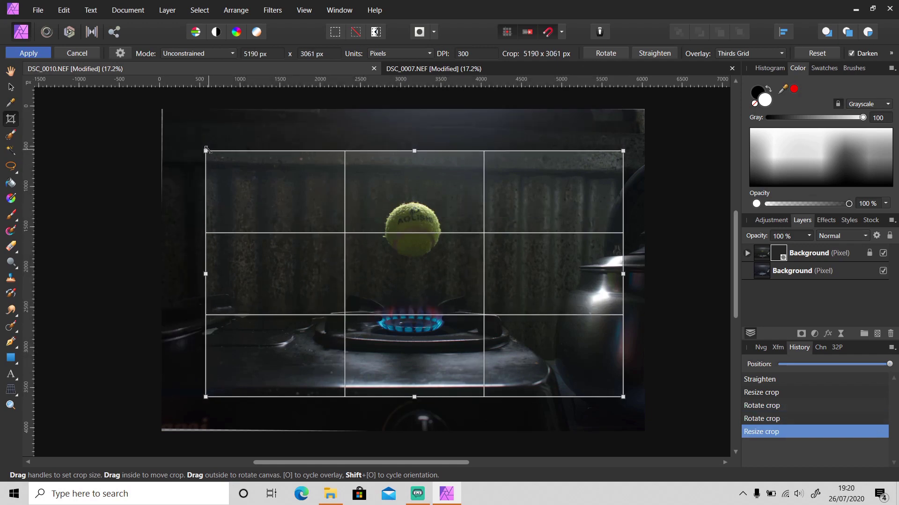
pyautogui.moveTo(625, 274); pyautogui.dragTo(615, 274)
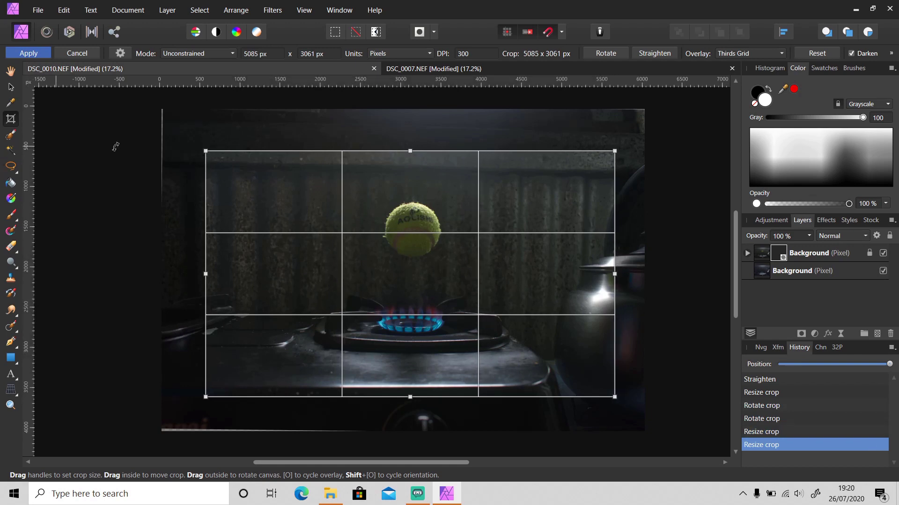
pyautogui.moveTo(207, 274); pyautogui.dragTo(213, 276)
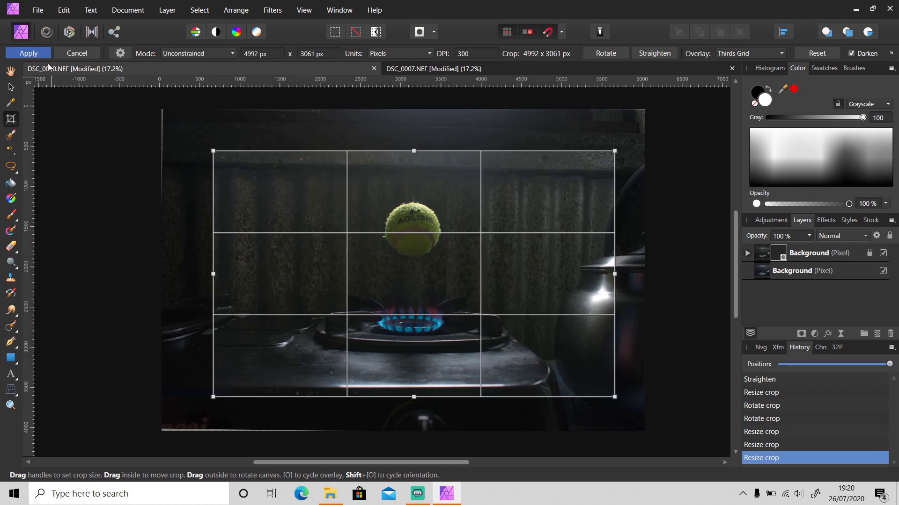
pyautogui.moveTo(615, 277); pyautogui.dragTo(613, 277)
pyautogui.click(29, 53)
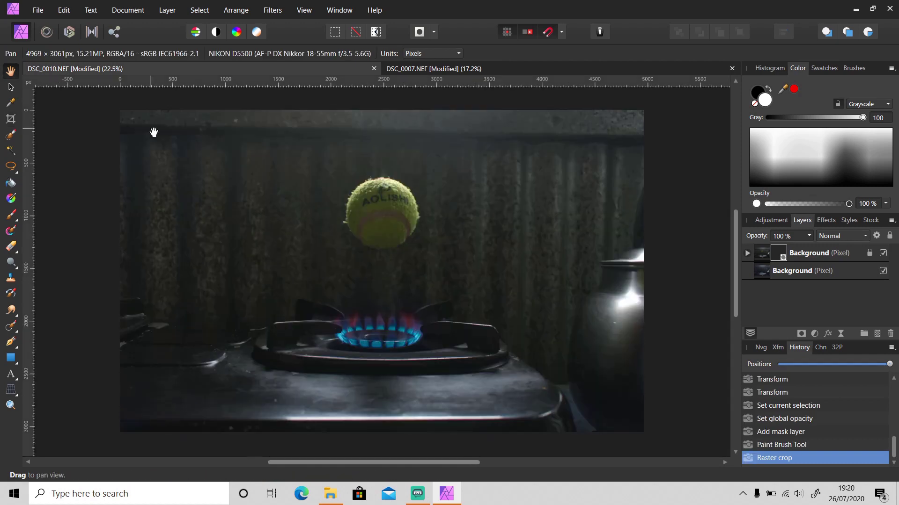